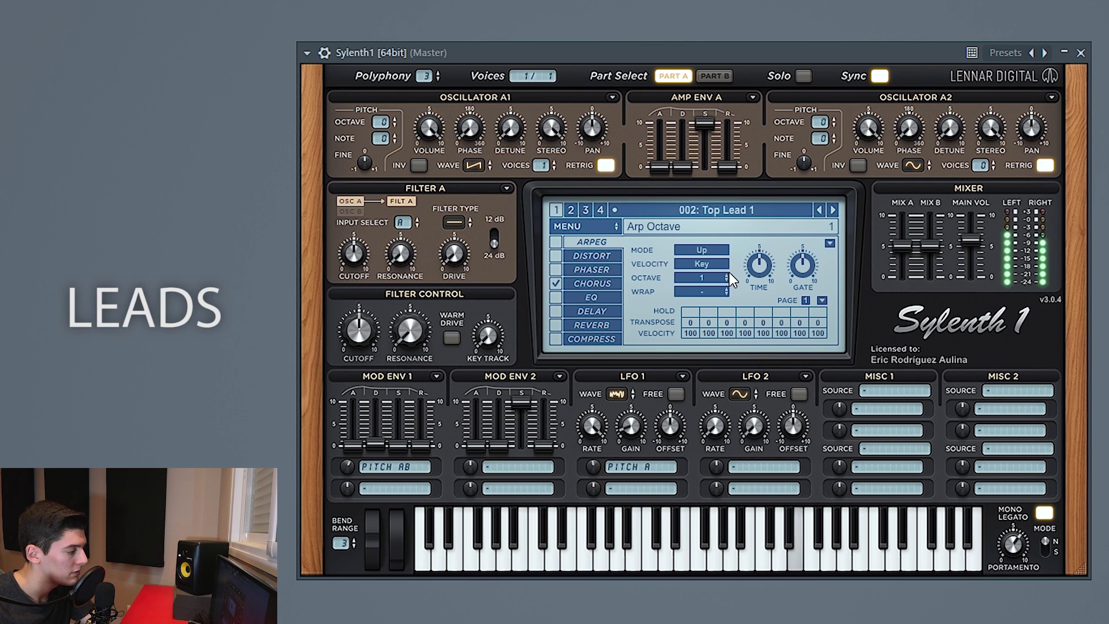
Step forward through the bank's lead presets to audition Top Lead 3, Top Lead 4 and Square Lead 1.
{"action": "double_click", "coordinate": [833, 211]}
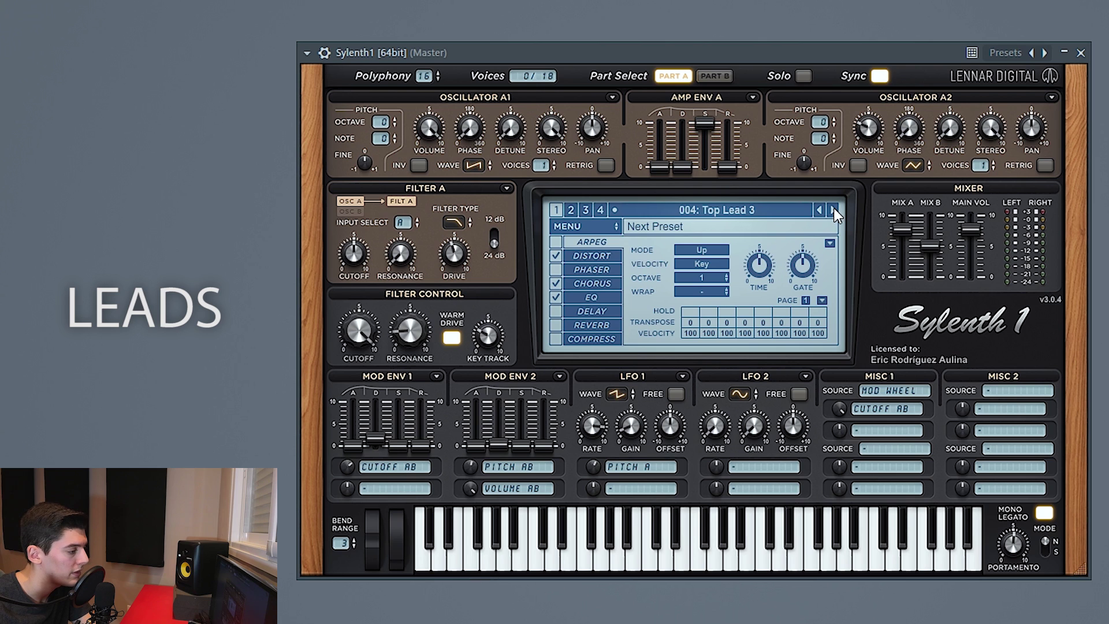
{"action": "left_click", "coordinate": [834, 211]}
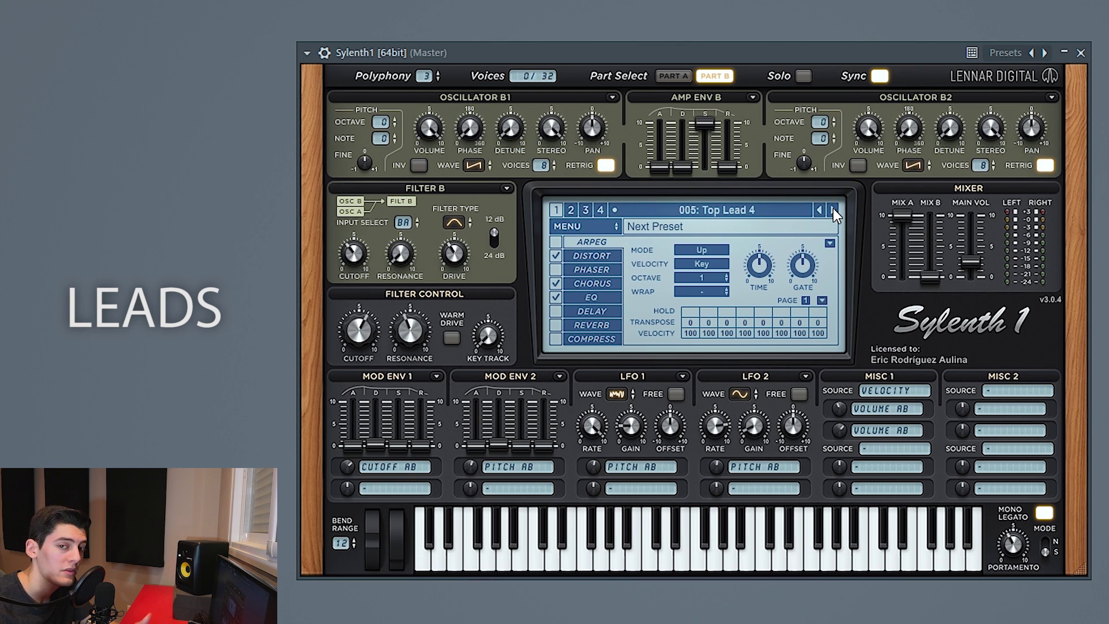
{"action": "double_click", "coordinate": [833, 209]}
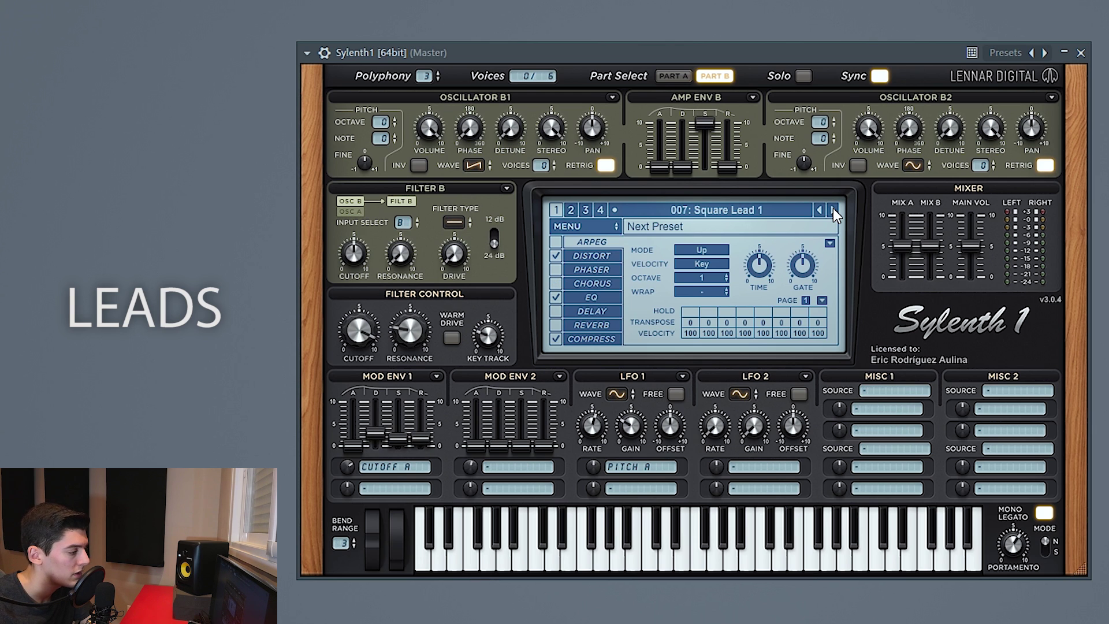
{"action": "triple_click", "coordinate": [833, 209]}
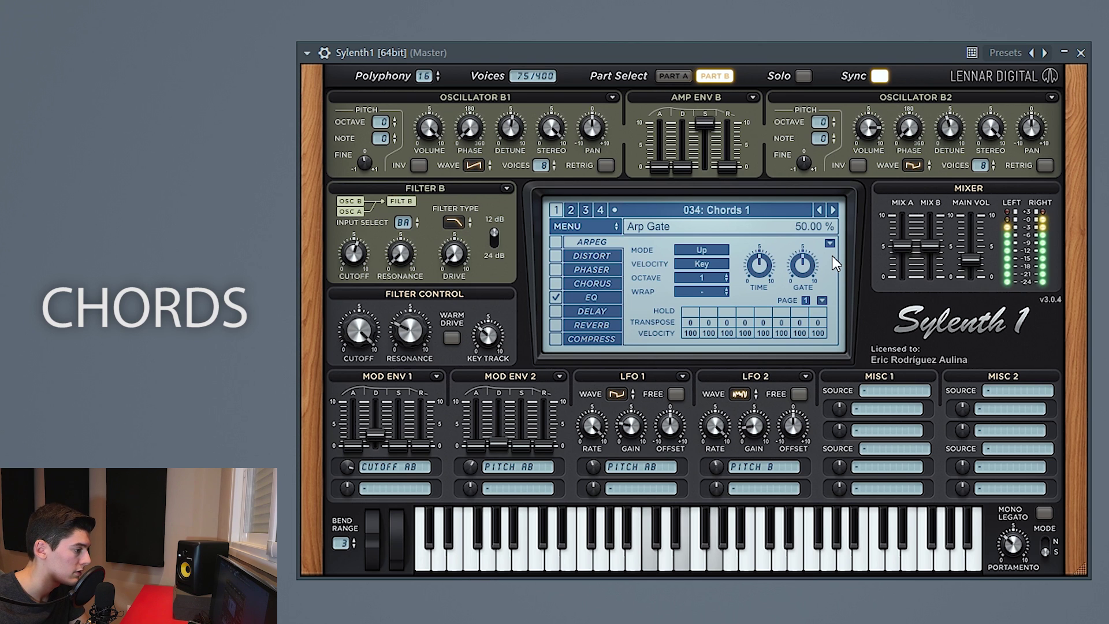
Audition the bank's chord, pluck, bass, effect and screech presets by advancing through each group, including Chords 1 and Chords 2.
{"action": "left_click", "coordinate": [833, 210]}
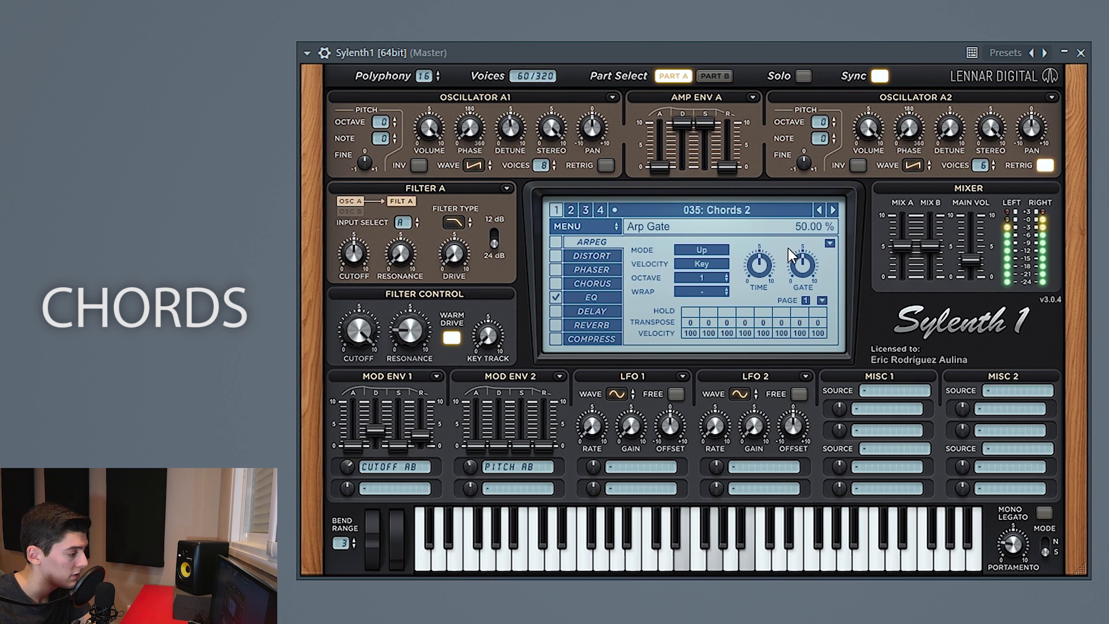
{"action": "left_click", "coordinate": [834, 209]}
{"action": "left_click", "coordinate": [833, 210]}
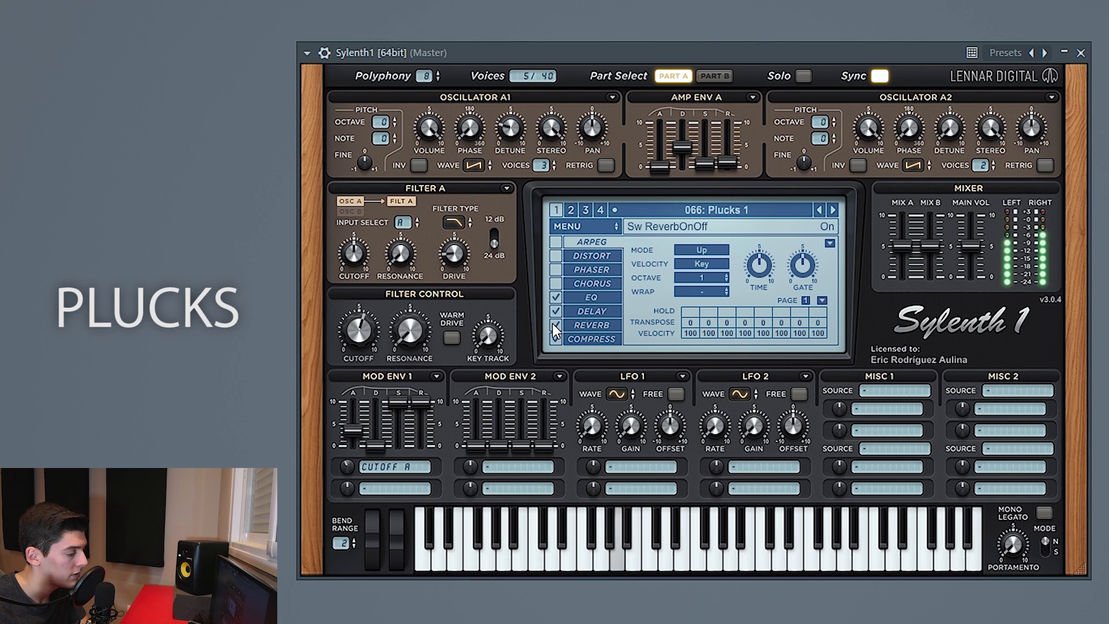
{"action": "left_click", "coordinate": [834, 210]}
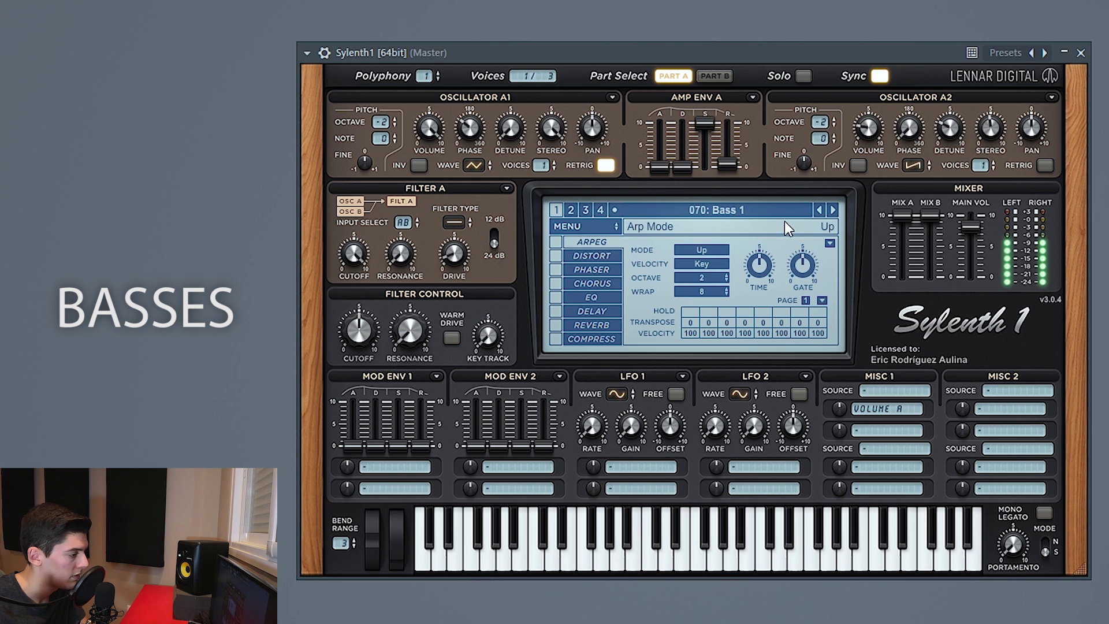
{"action": "left_click", "coordinate": [833, 210]}
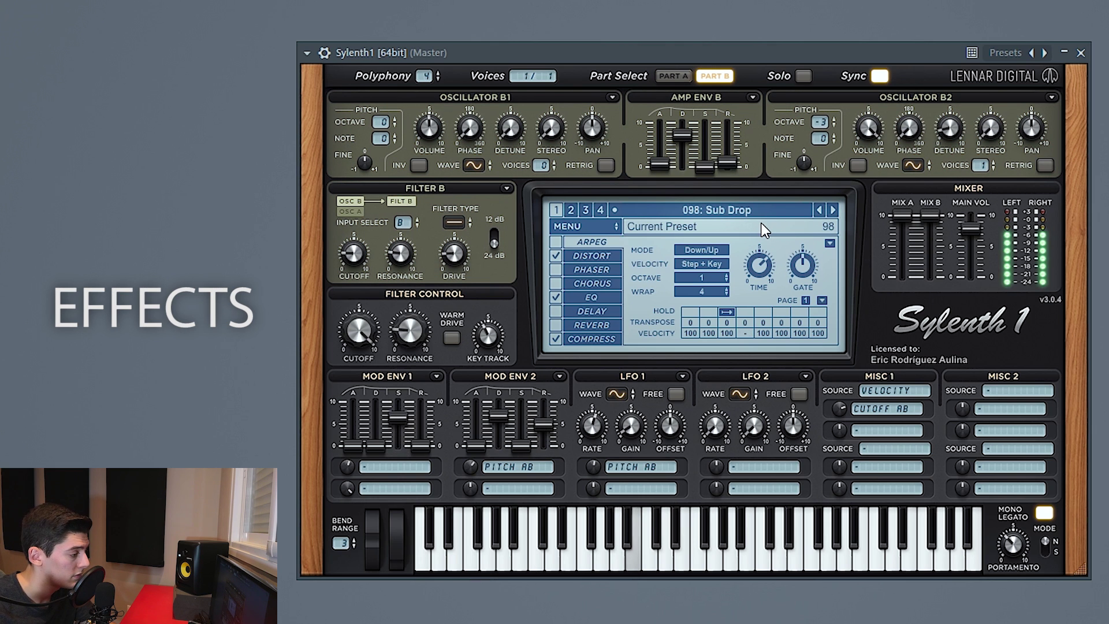
{"action": "left_click", "coordinate": [834, 211]}
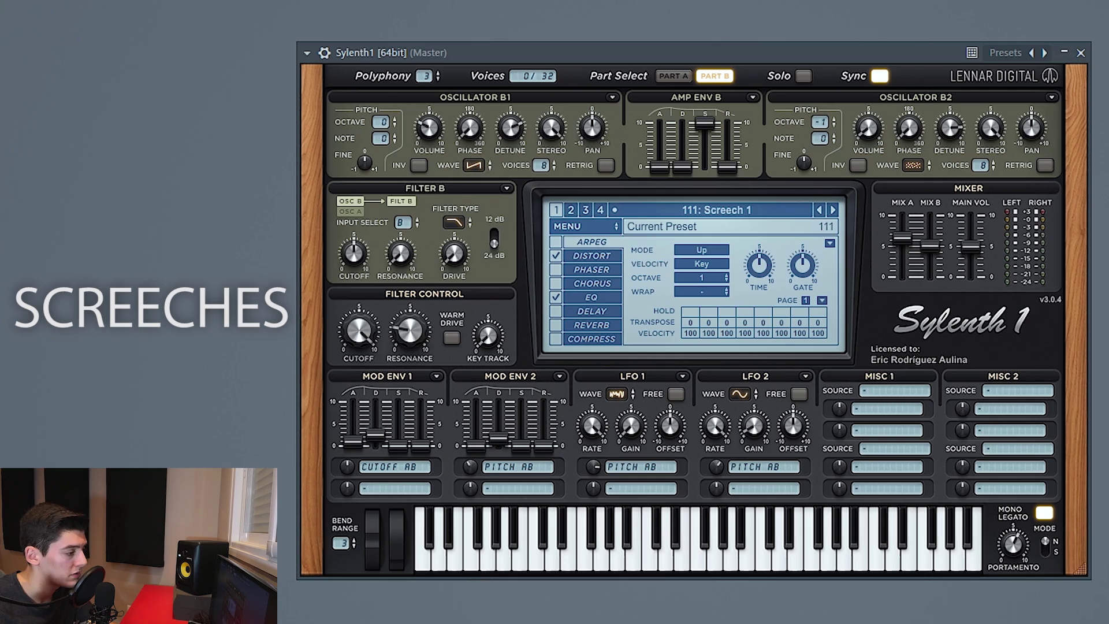
{"action": "left_click", "coordinate": [832, 210]}
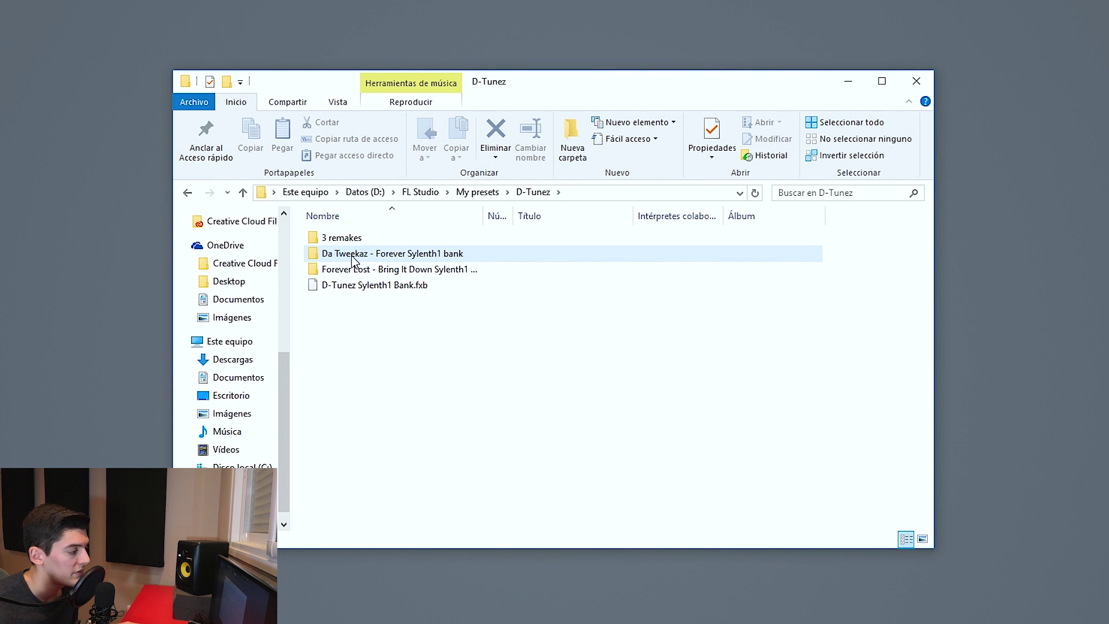
Open the 3 remakes folder, and in the FL Studio remake project list the presets of the first Sylenth1 channel.
{"action": "double_click", "coordinate": [332, 238]}
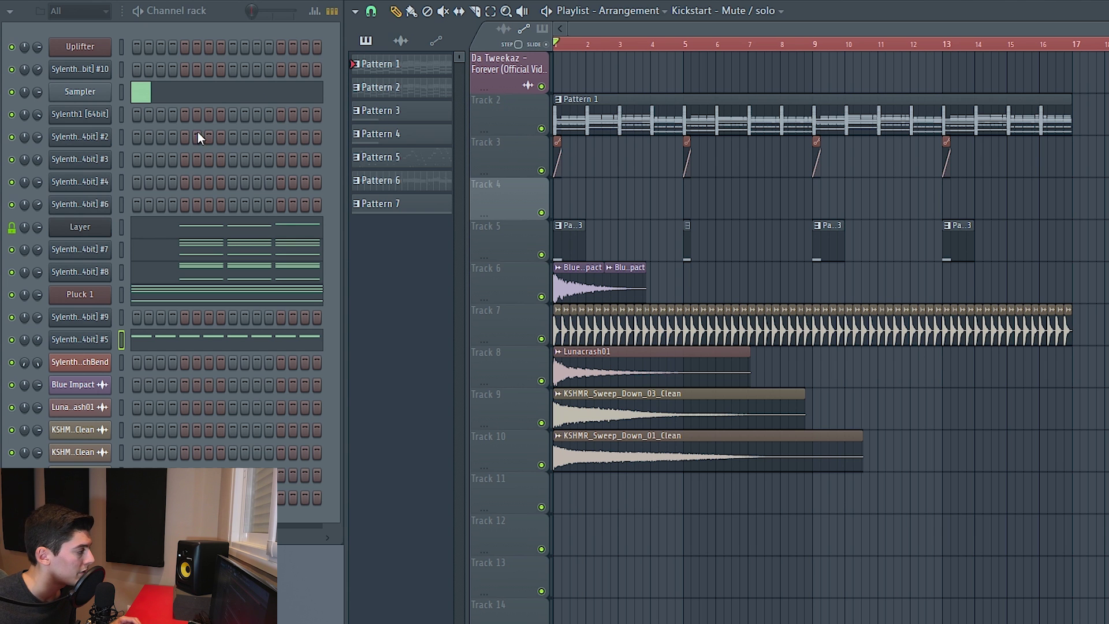
{"action": "left_click", "coordinate": [91, 115]}
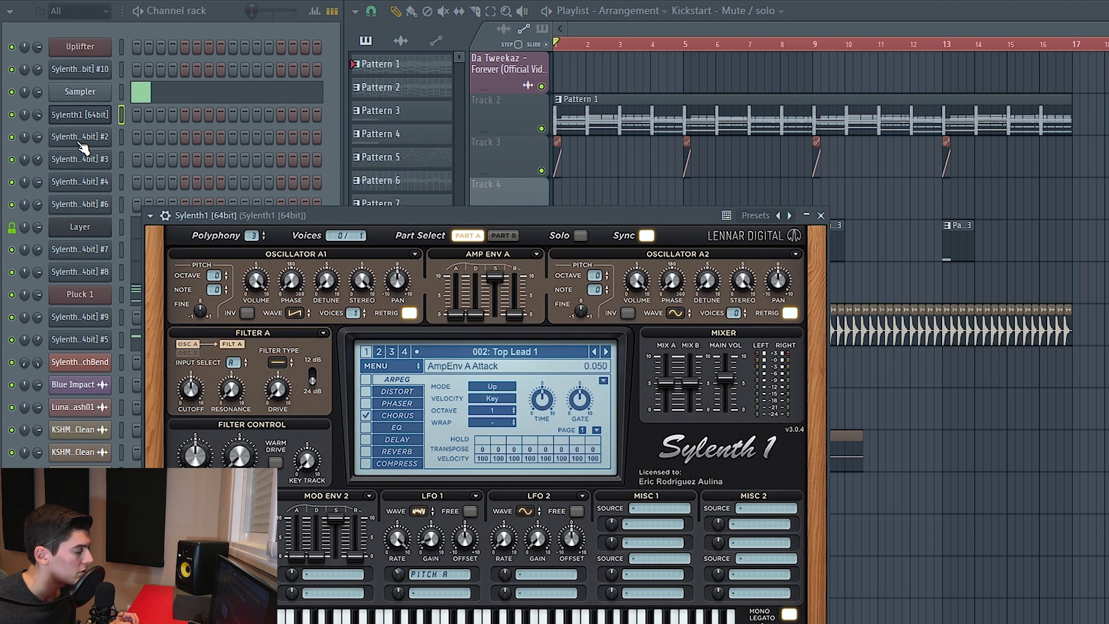
{"action": "left_click", "coordinate": [516, 353]}
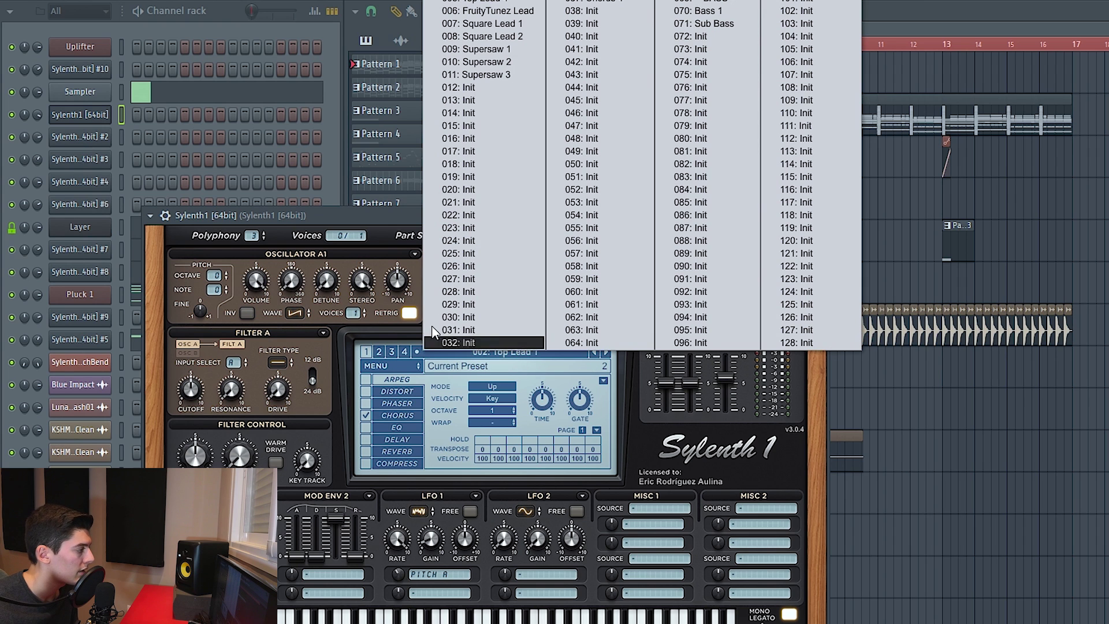
Inspect the presets loaded in the other Sylenth1 channels up to #8, and close the plugin window.
{"action": "left_click", "coordinate": [97, 149]}
{"action": "left_click", "coordinate": [94, 164]}
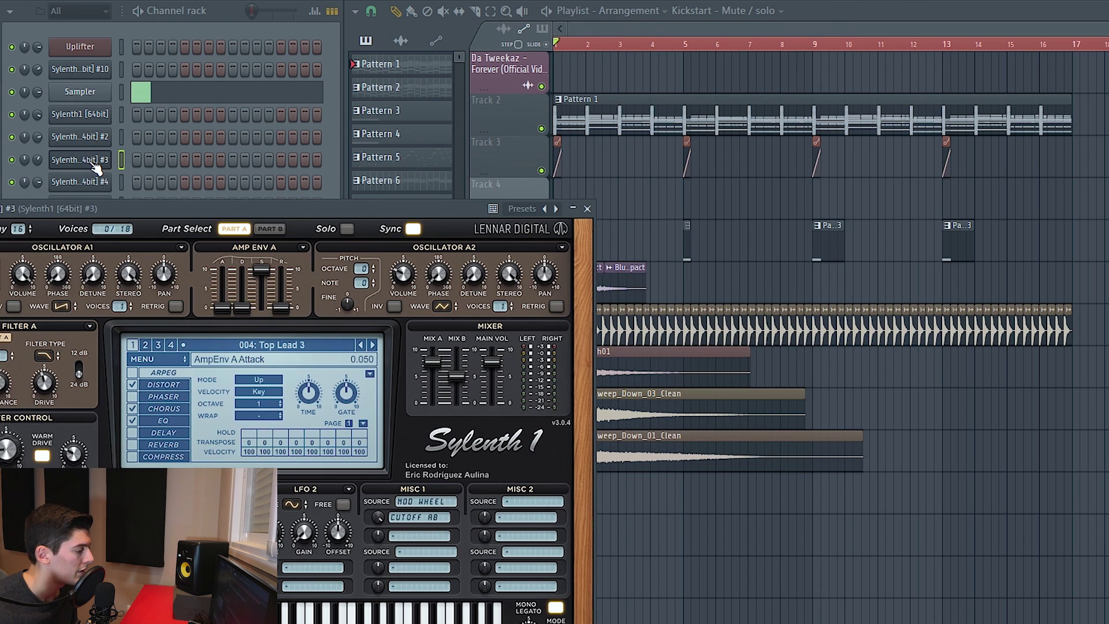
{"action": "left_click_drag", "start_coordinate": [200, 227], "coordinate": [388, 155]}
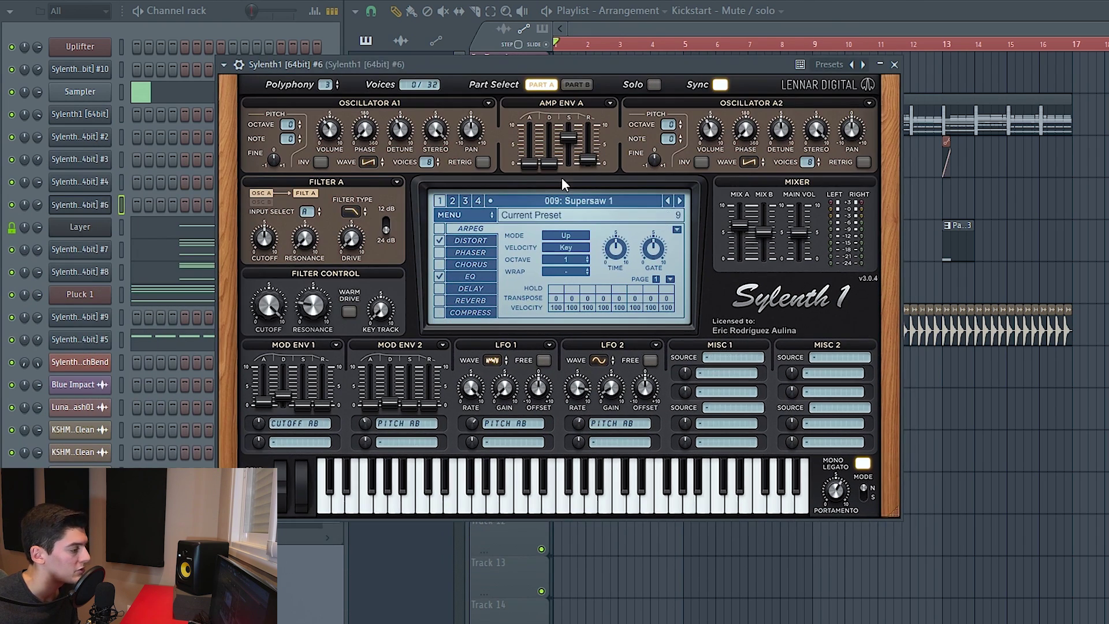
{"action": "key", "text": "Down"}
{"action": "key", "text": "Down"}
{"action": "key", "text": "Down"}
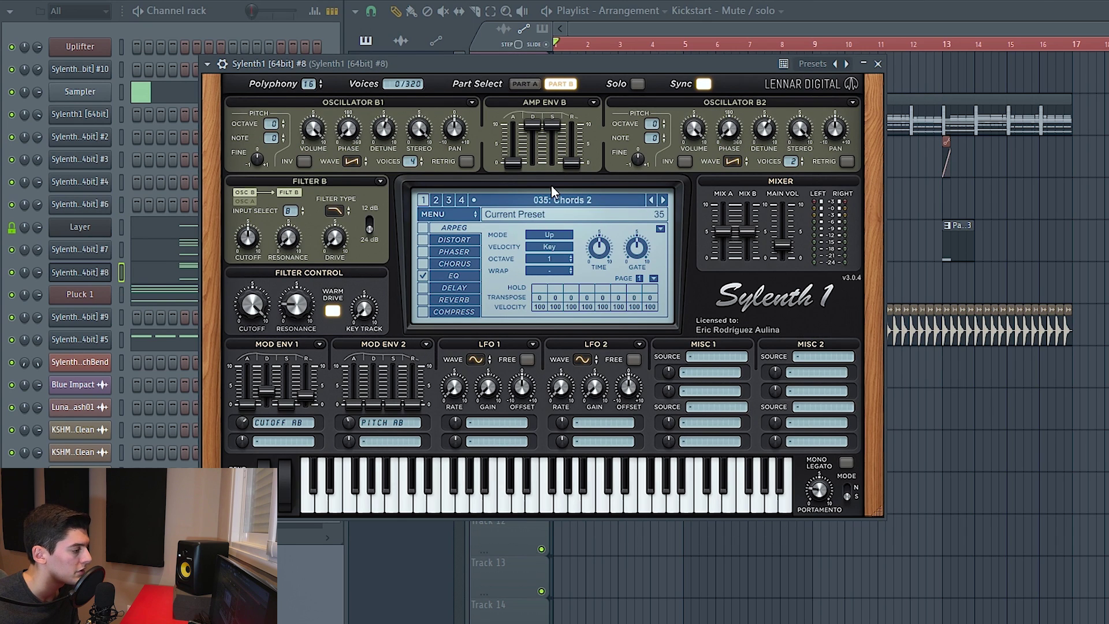
{"action": "key", "text": "Escape"}
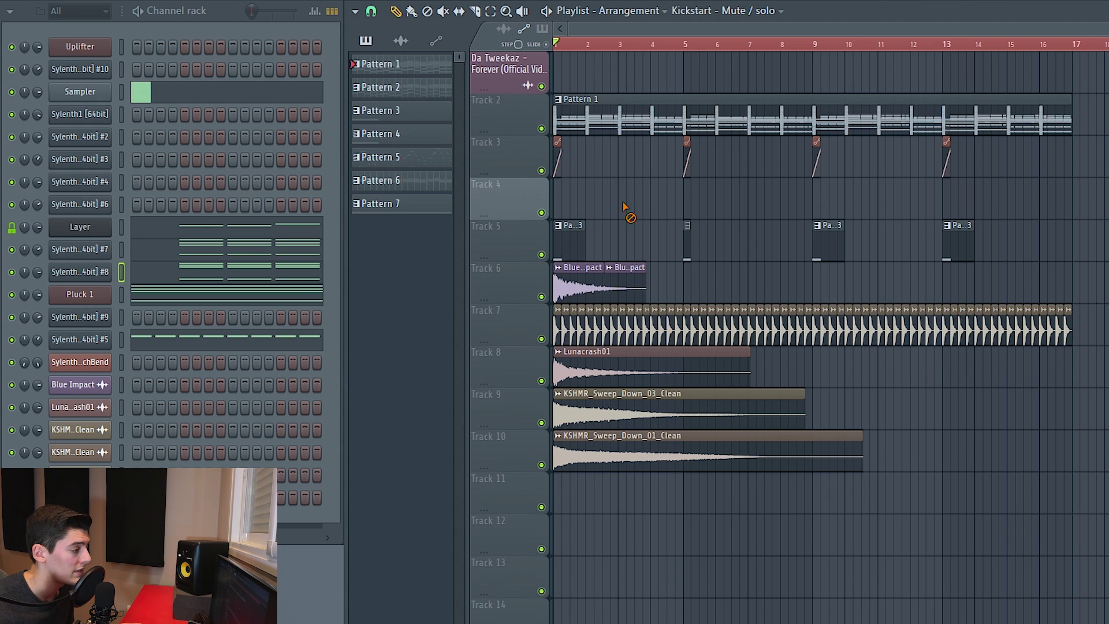
Play the opening bars of the remake's arrangement in the playlist, and stop playback.
{"action": "scroll", "coordinate": [670, 49], "scroll_direction": "up", "scroll_amount": 2}
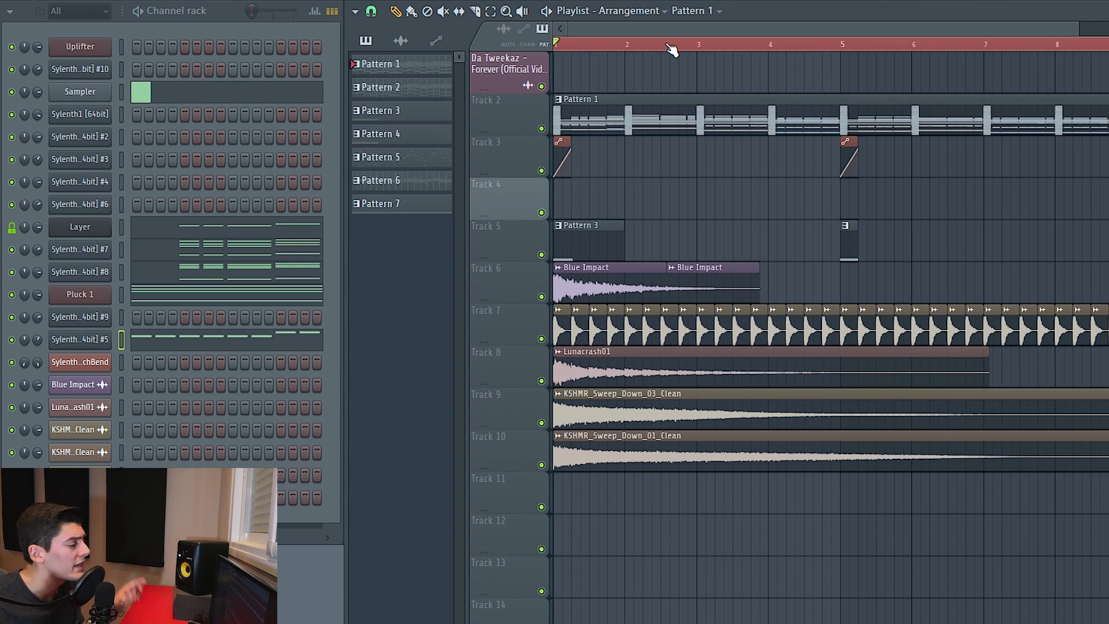
{"action": "scroll", "coordinate": [670, 49], "scroll_direction": "down", "scroll_amount": 2}
{"action": "key", "text": "space"}
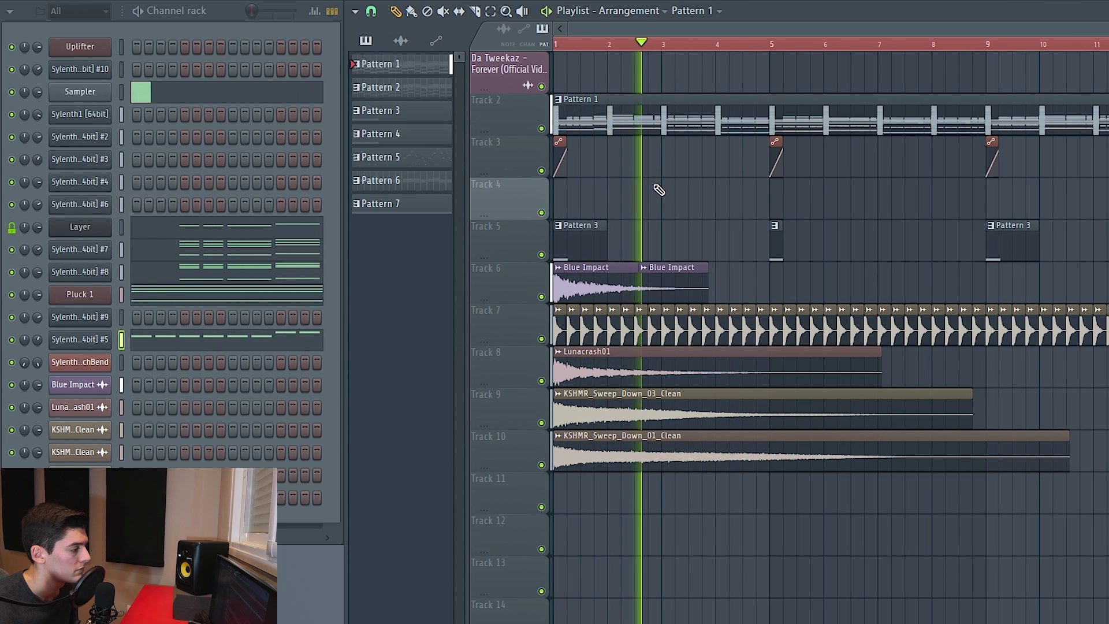
{"action": "key", "text": "space"}
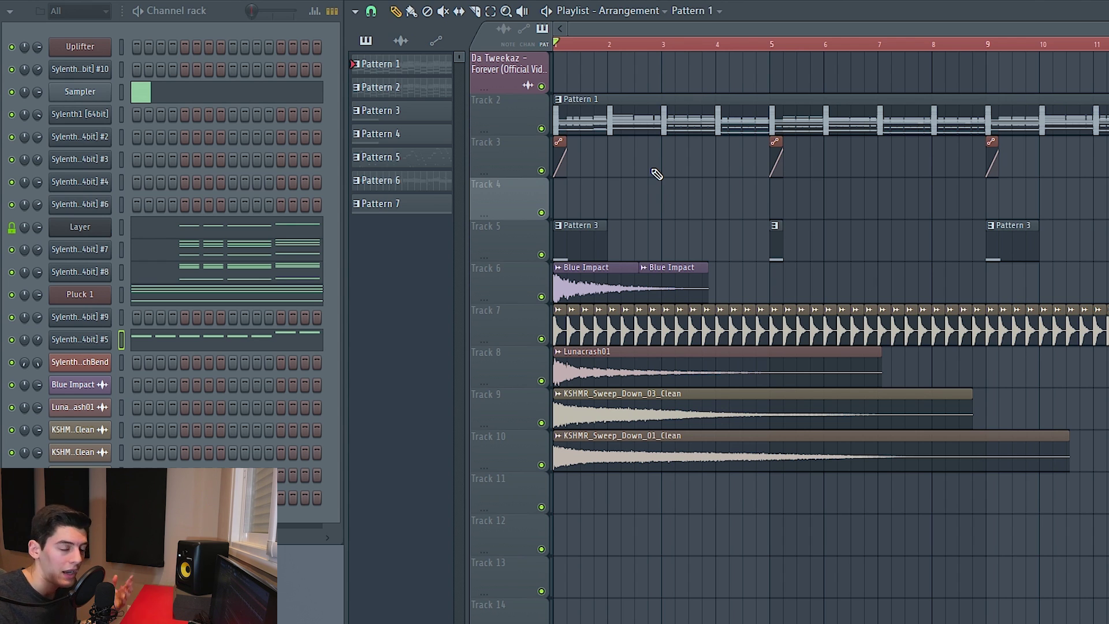
Select the Sylenth1 #7 channel and briefly view the mixer.
{"action": "left_click", "coordinate": [121, 249]}
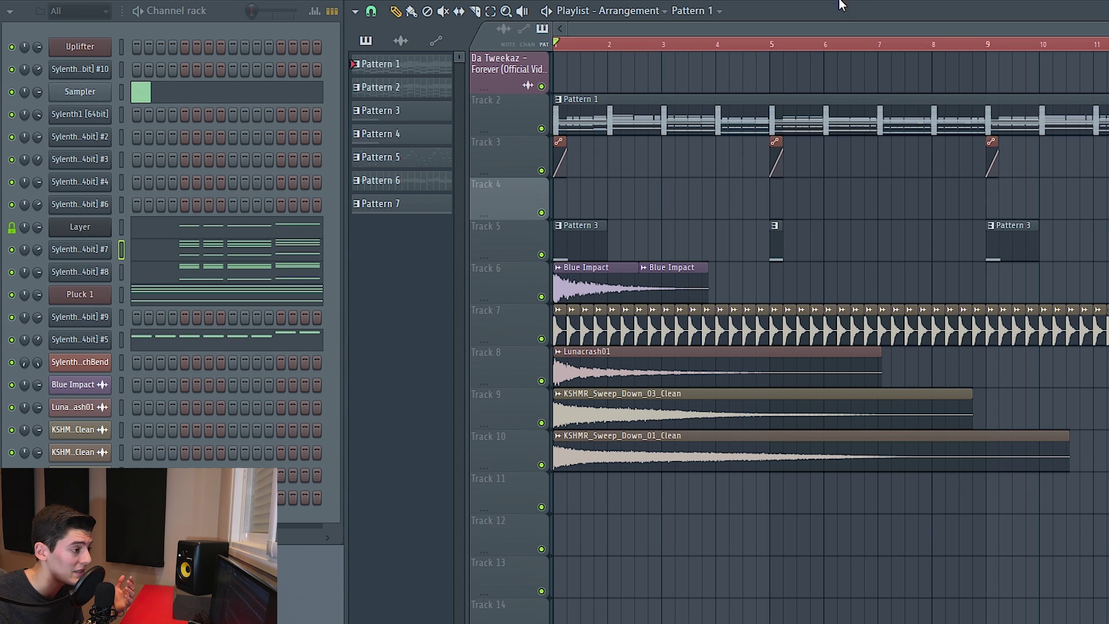
{"action": "key", "text": "F9"}
{"action": "left_click", "coordinate": [1094, 349]}
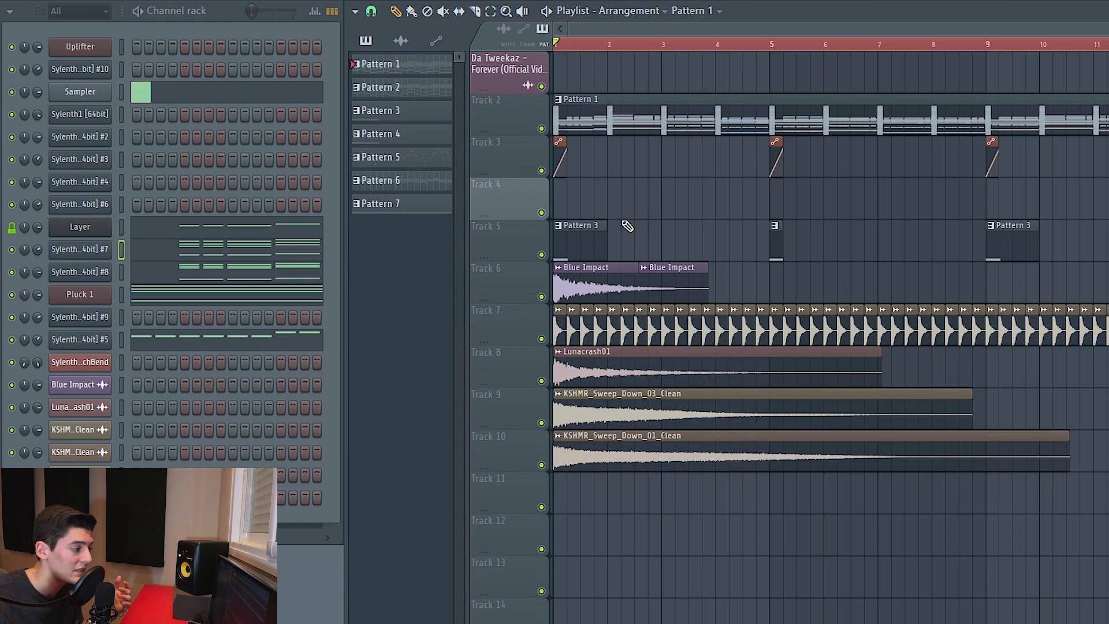
During playback, solo the Blue Impact, Lunacrash01, both KSHMR sweep and Track 7 tracks in turn.
{"action": "key", "text": "space"}
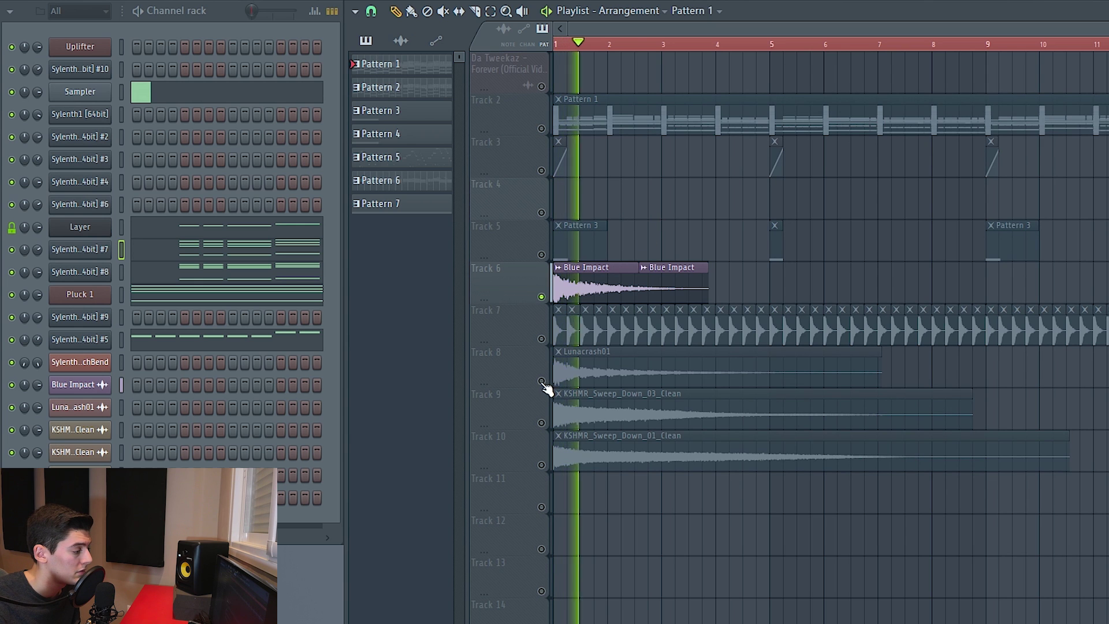
{"action": "left_click", "coordinate": [542, 381], "text": "ctrl"}
{"action": "left_click", "coordinate": [541, 423], "text": "ctrl"}
{"action": "left_click", "coordinate": [541, 465], "text": "ctrl"}
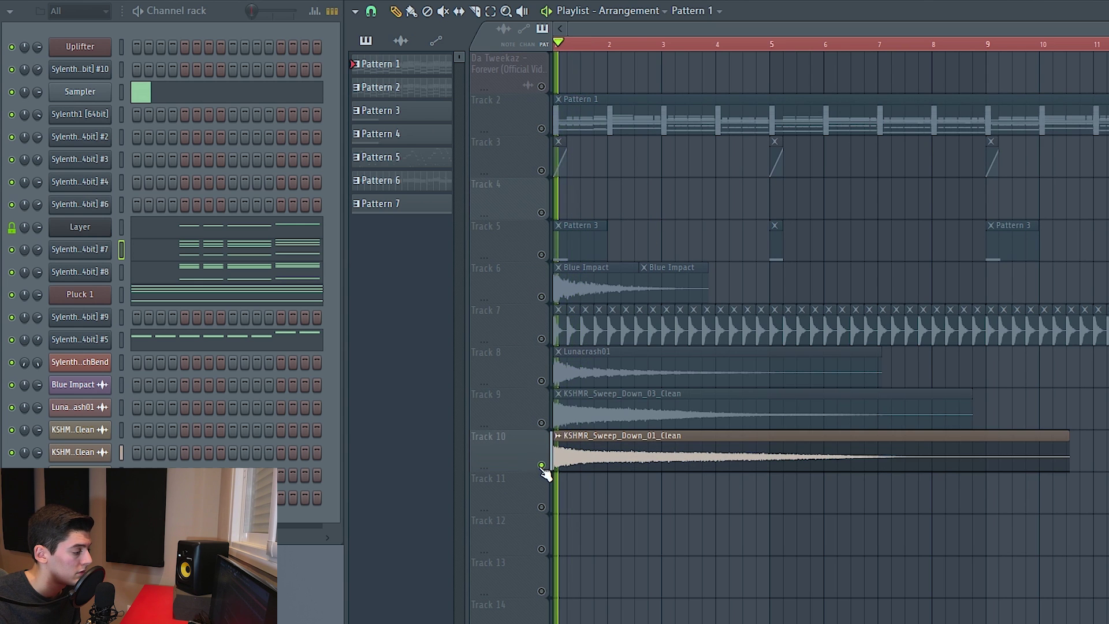
{"action": "left_click", "coordinate": [542, 339], "text": "ctrl"}
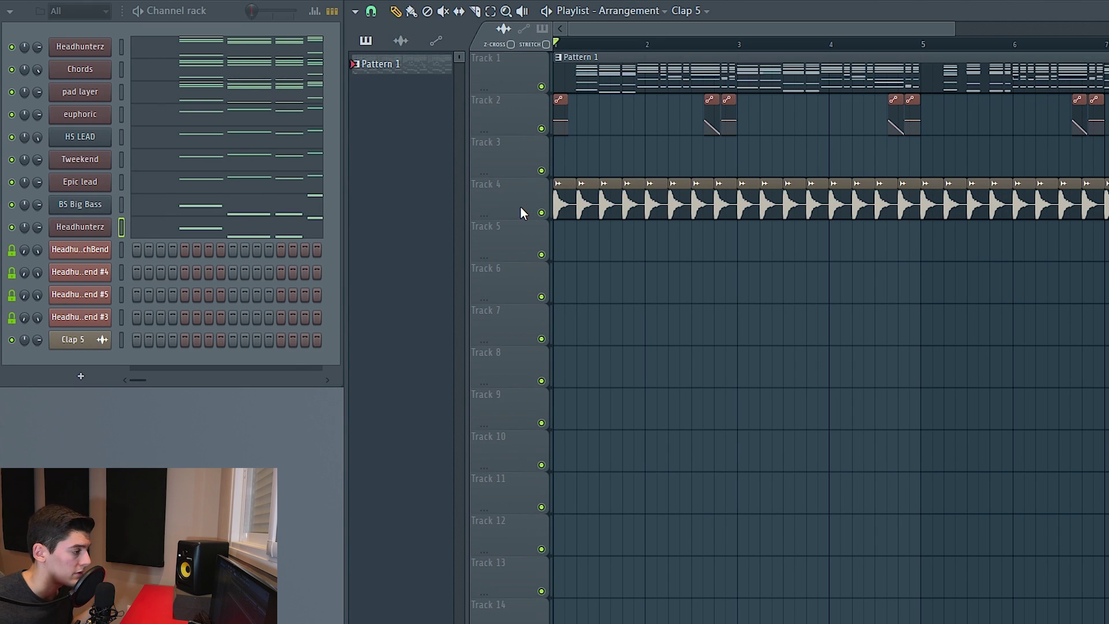
Play the second remake's arrangement from the beginning, without a time selection, and stop playback.
{"action": "left_click_drag", "start_coordinate": [642, 51], "coordinate": [578, 50]}
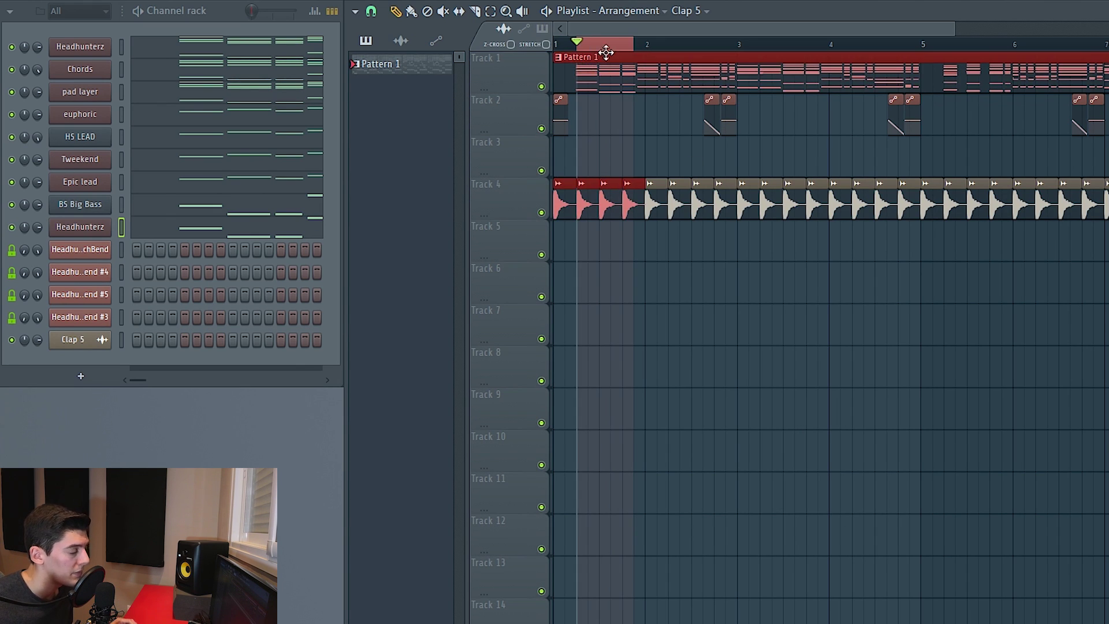
{"action": "left_click", "coordinate": [578, 49]}
{"action": "left_click", "coordinate": [565, 50]}
{"action": "key", "text": "space"}
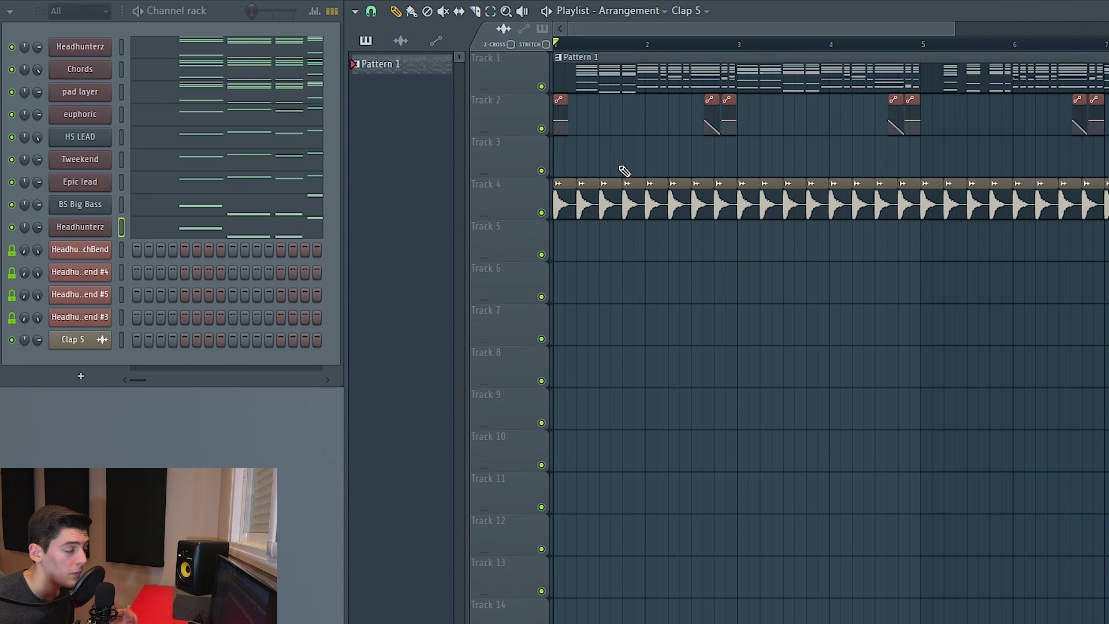
{"action": "key", "text": "space"}
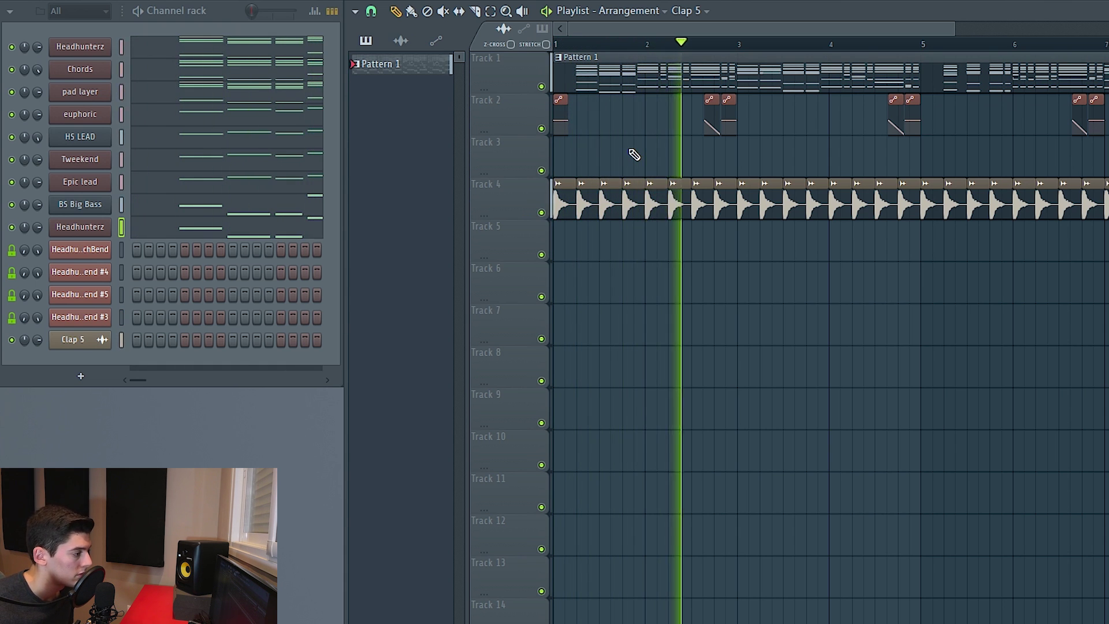
{"action": "key", "text": "space"}
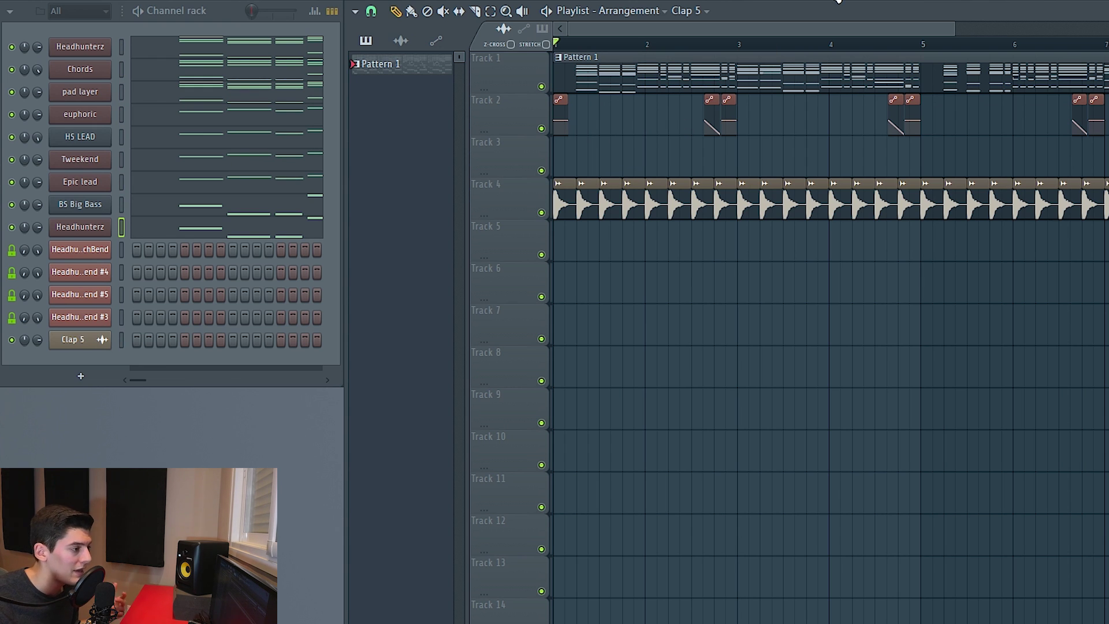
View the effect chain of Insert 10 in the mixer, and close the mixer.
{"action": "key", "text": "F9"}
{"action": "left_click", "coordinate": [399, 408]}
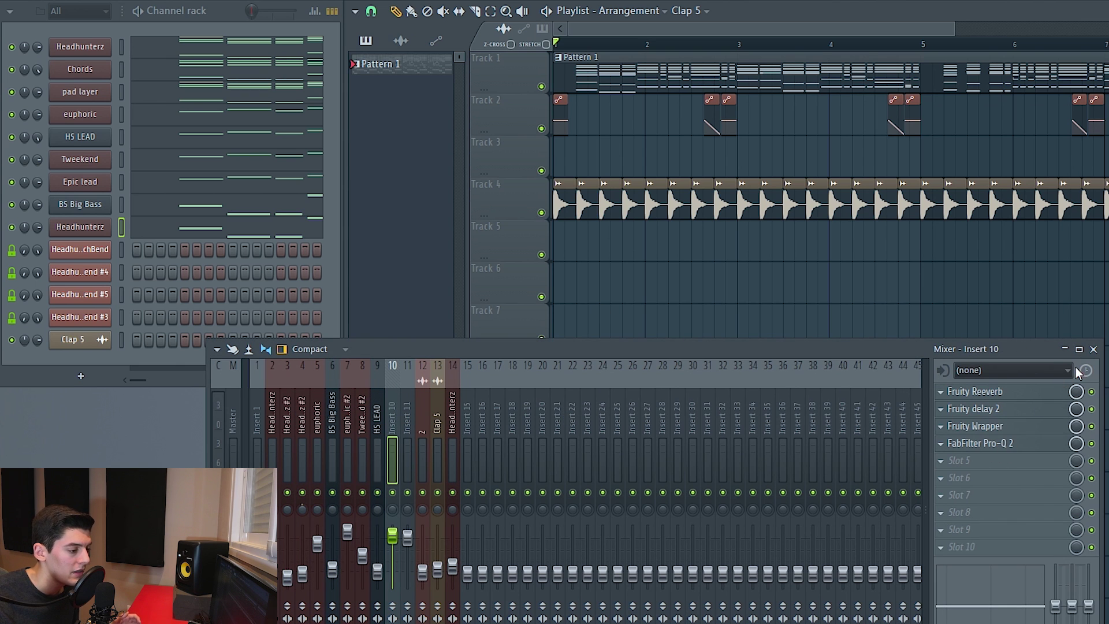
{"action": "left_click", "coordinate": [1094, 349]}
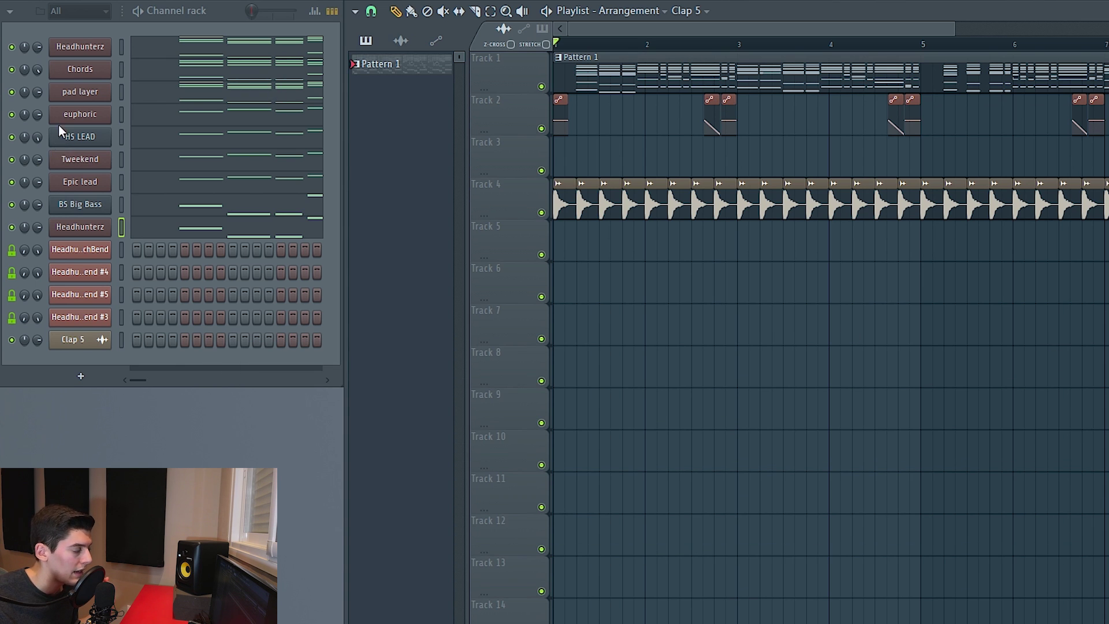
Open the pad layer and Chords channels to inspect their Sylenth1 presets.
{"action": "left_click", "coordinate": [90, 98]}
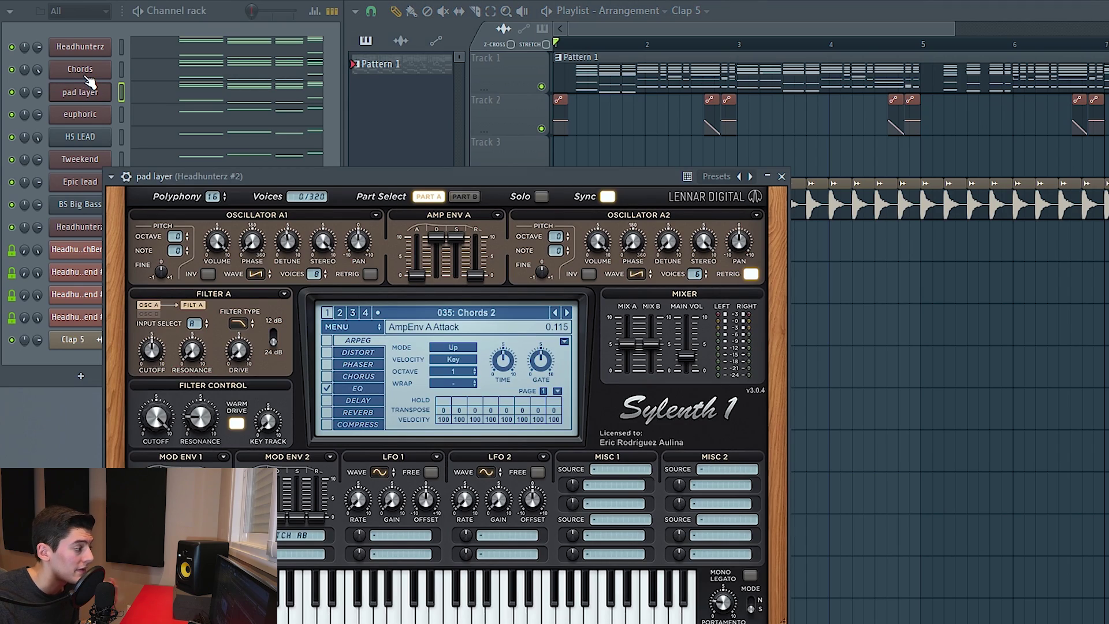
{"action": "left_click", "coordinate": [88, 75]}
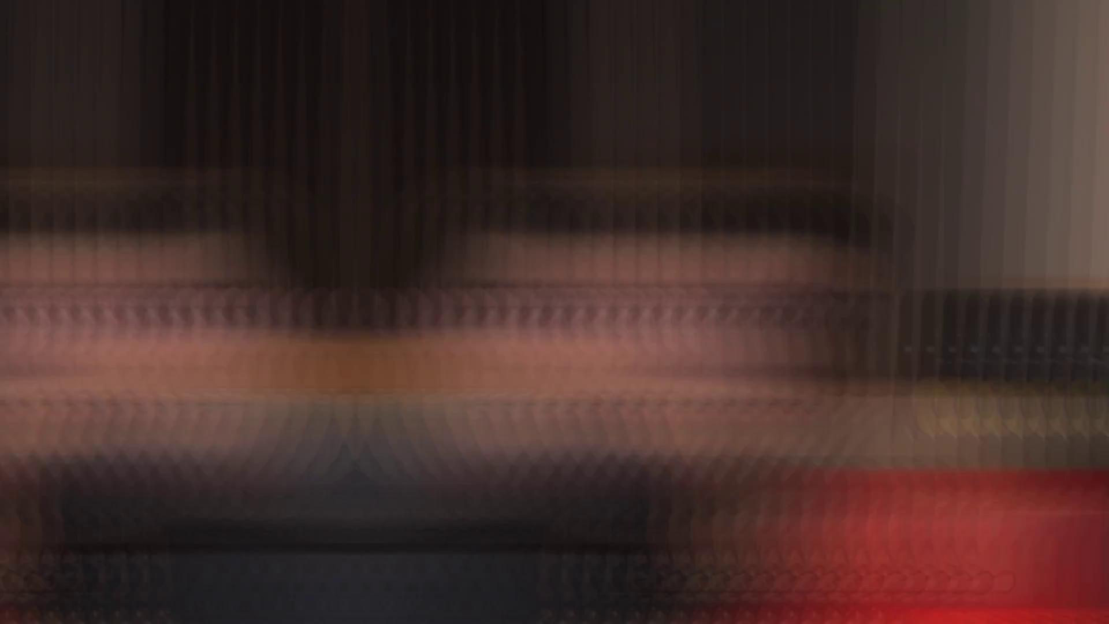